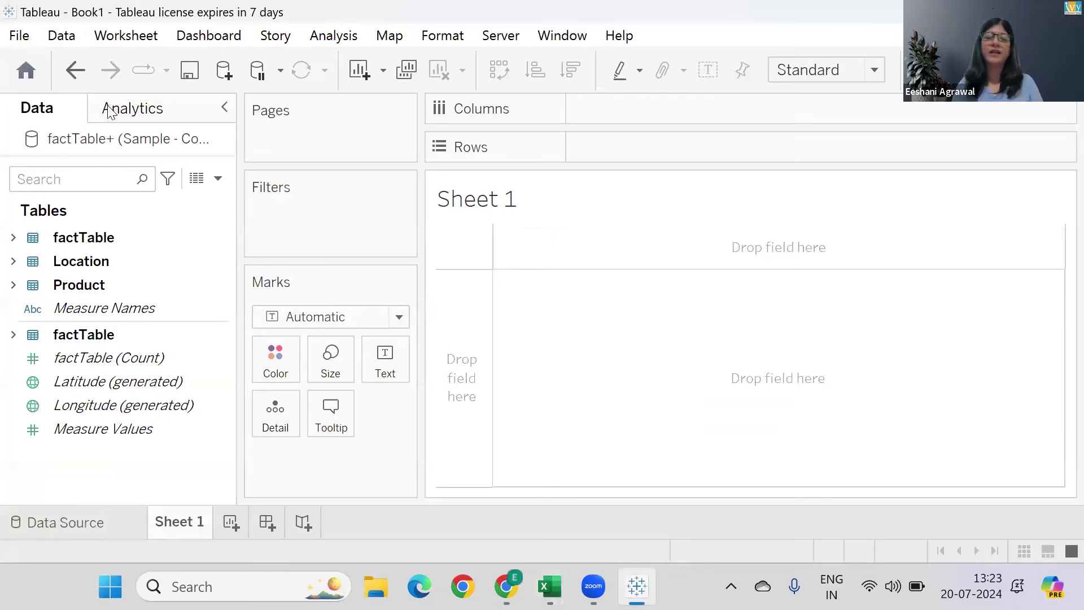
Step: Glance at the Analytics pane, then return to the Data pane's field list
{"action": "left_click", "coordinate": [126, 115]}
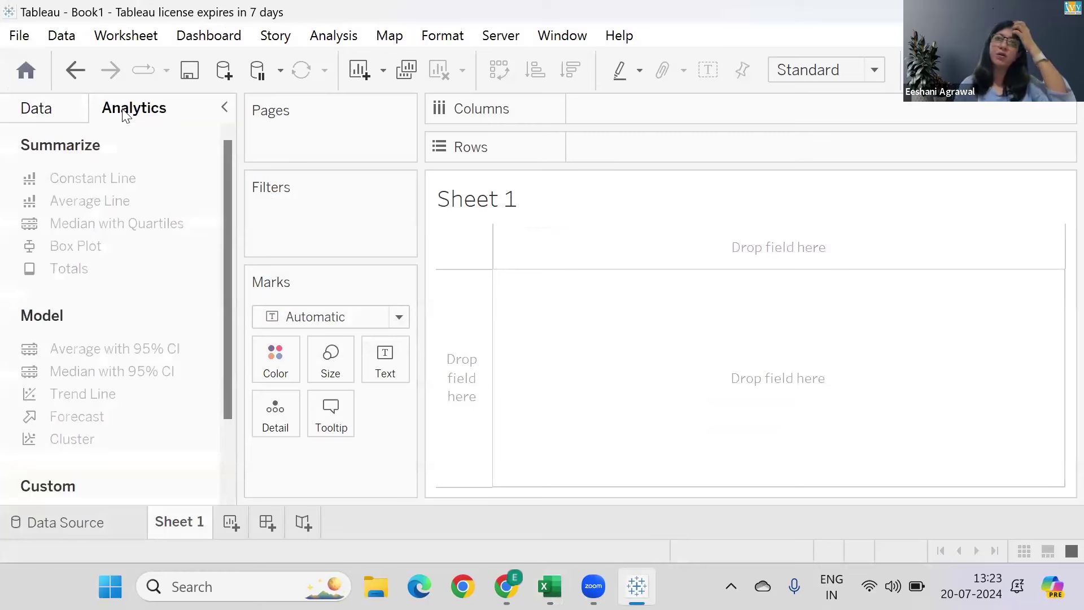
{"action": "left_click", "coordinate": [50, 112]}
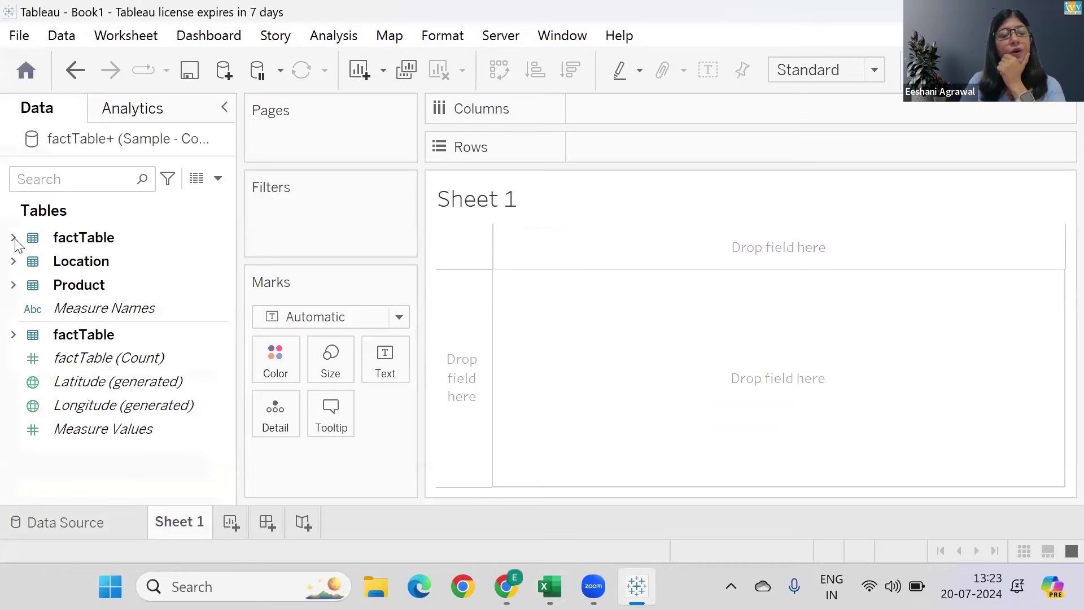
Step: Put Product Type on Rows and add SUM(Sales) as text, totalling 819,811 across four types
{"action": "left_click", "coordinate": [14, 285]}
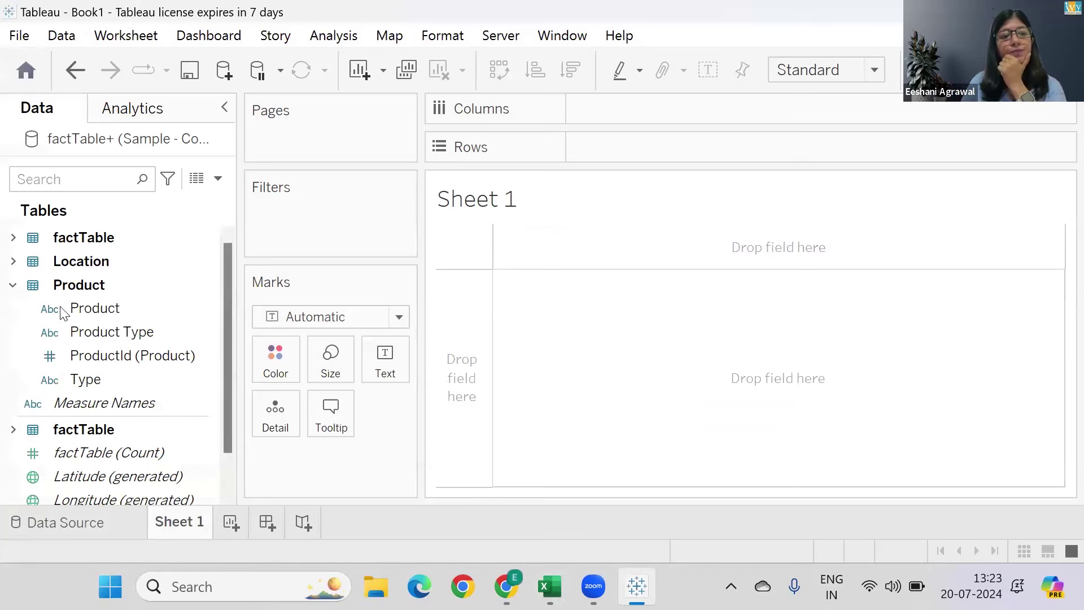
{"action": "double_click", "coordinate": [104, 340]}
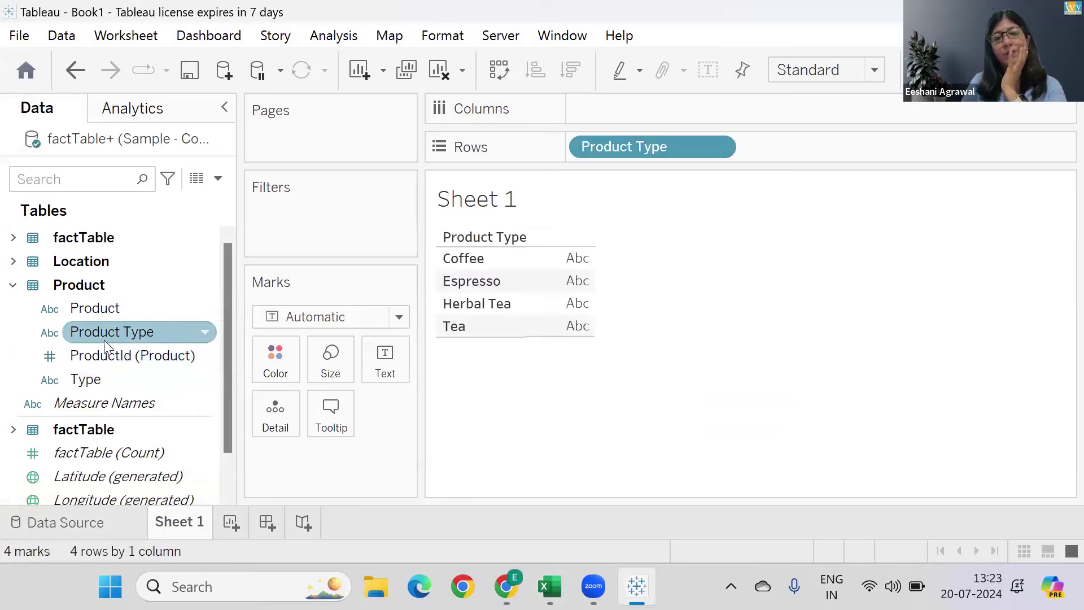
{"action": "left_click", "coordinate": [13, 237]}
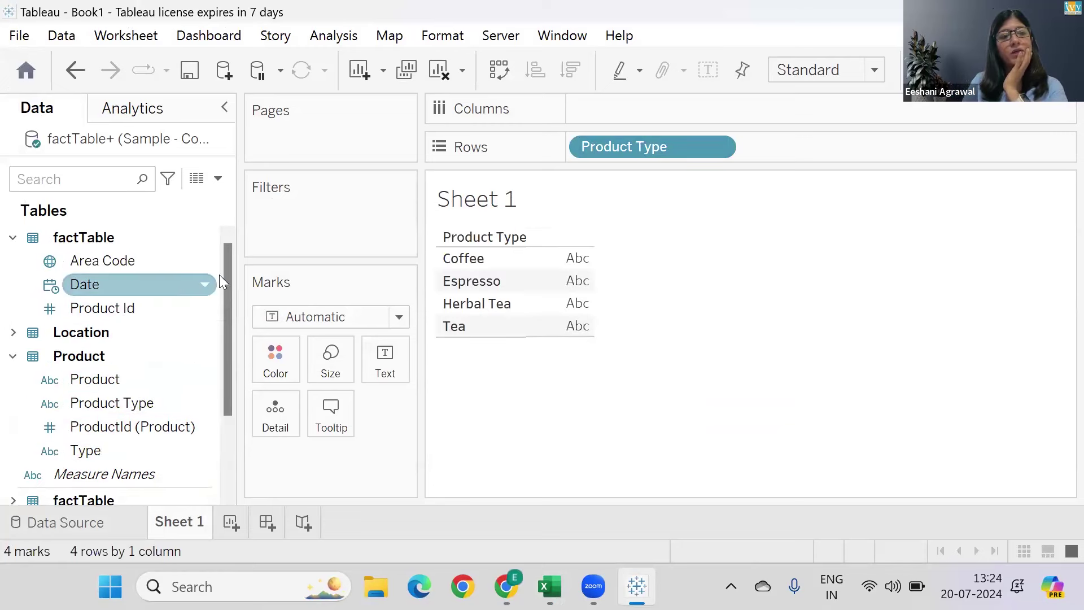
{"action": "scroll", "coordinate": [226, 282], "scroll_direction": "down", "scroll_amount": 5}
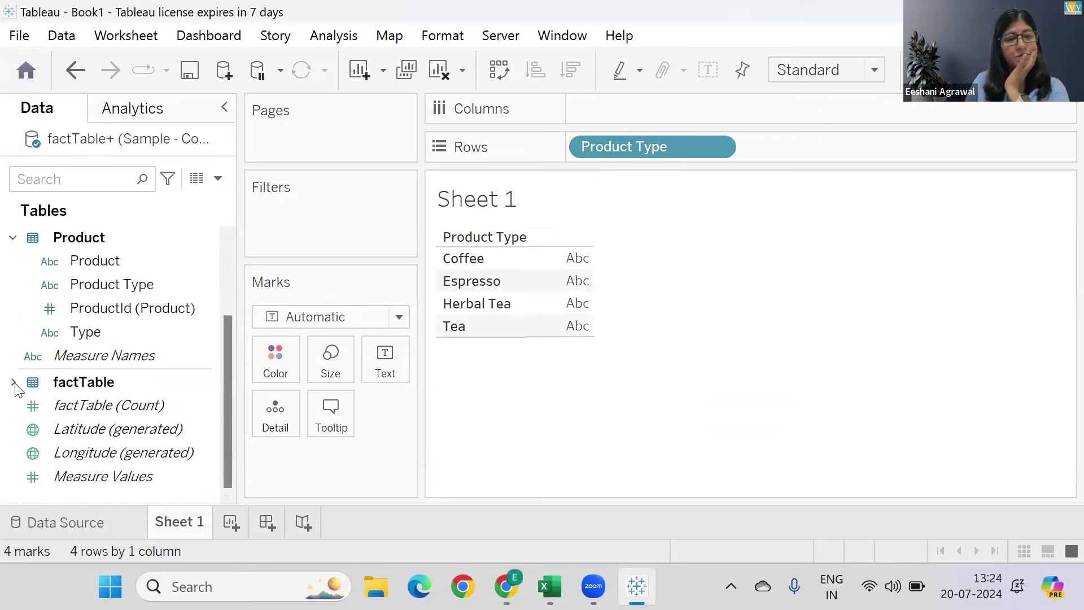
{"action": "left_click", "coordinate": [13, 382]}
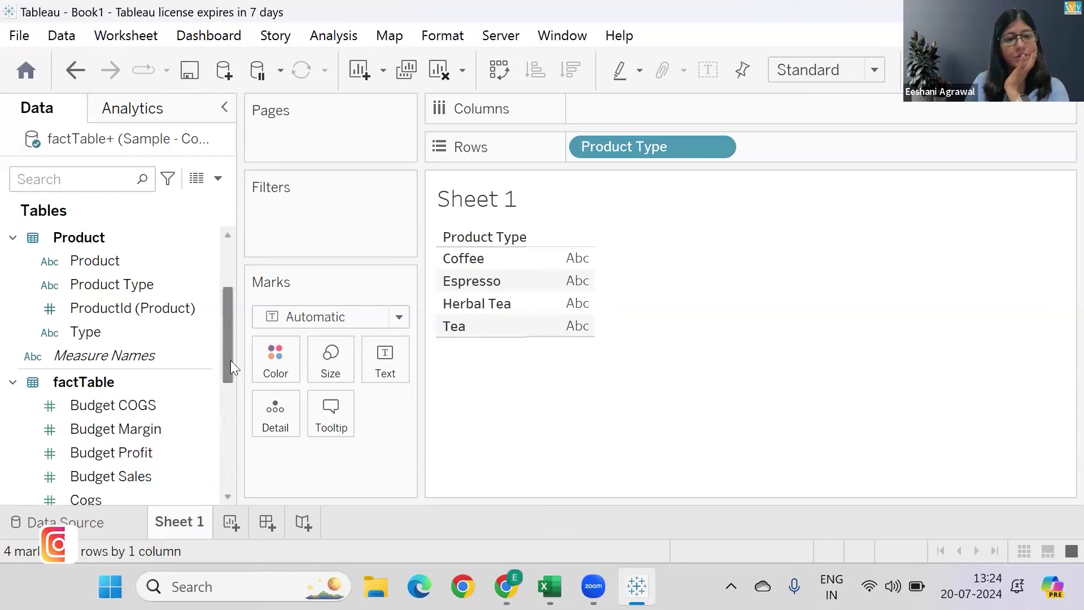
{"action": "left_click_drag", "start_coordinate": [231, 360], "coordinate": [226, 452]}
{"action": "double_click", "coordinate": [105, 427]}
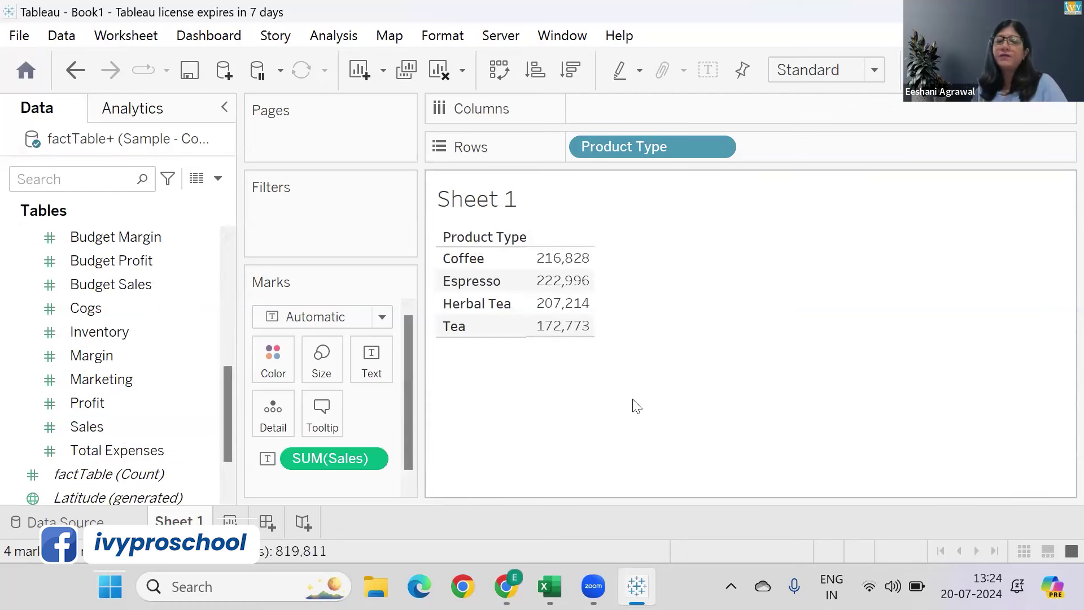
Step: Convert the table to horizontal bars via Show Me, then swap axes for vertical Sales bars
{"action": "mouse_move", "coordinate": [1026, 135]}
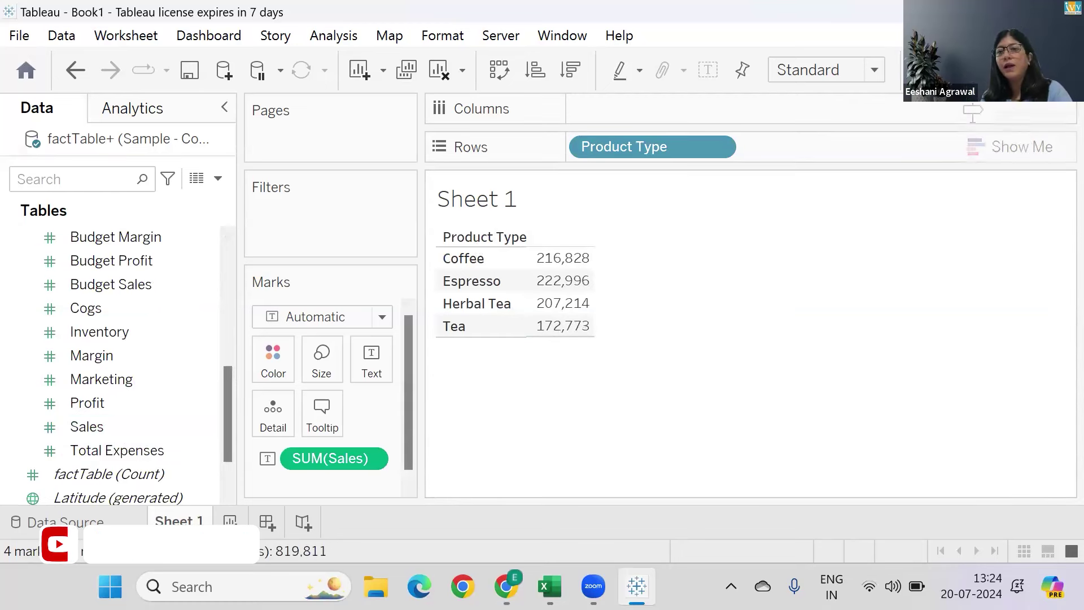
{"action": "left_click", "coordinate": [1013, 145]}
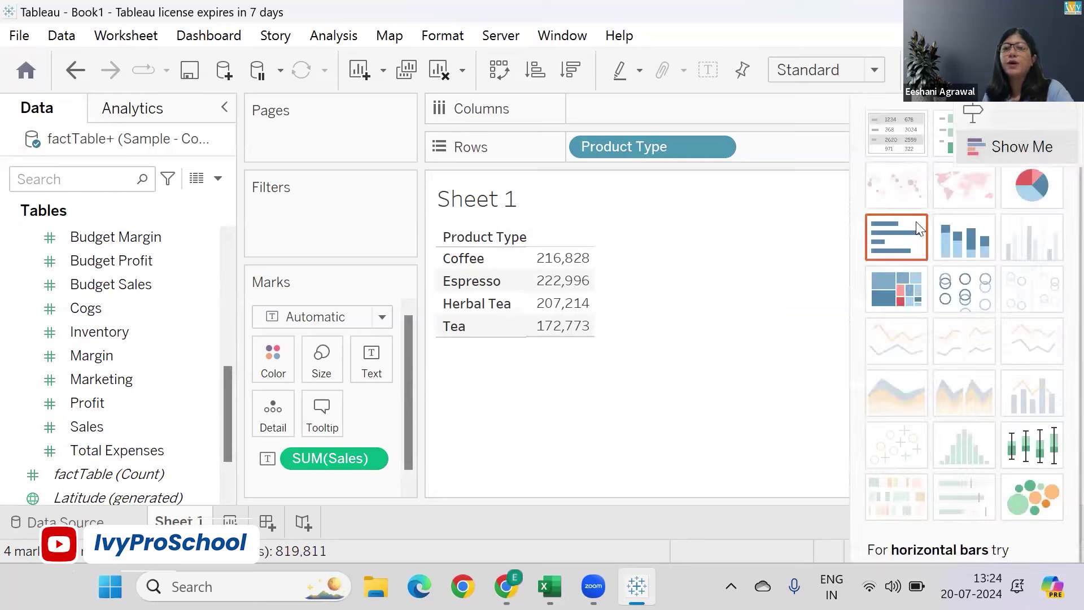
{"action": "left_click", "coordinate": [906, 234]}
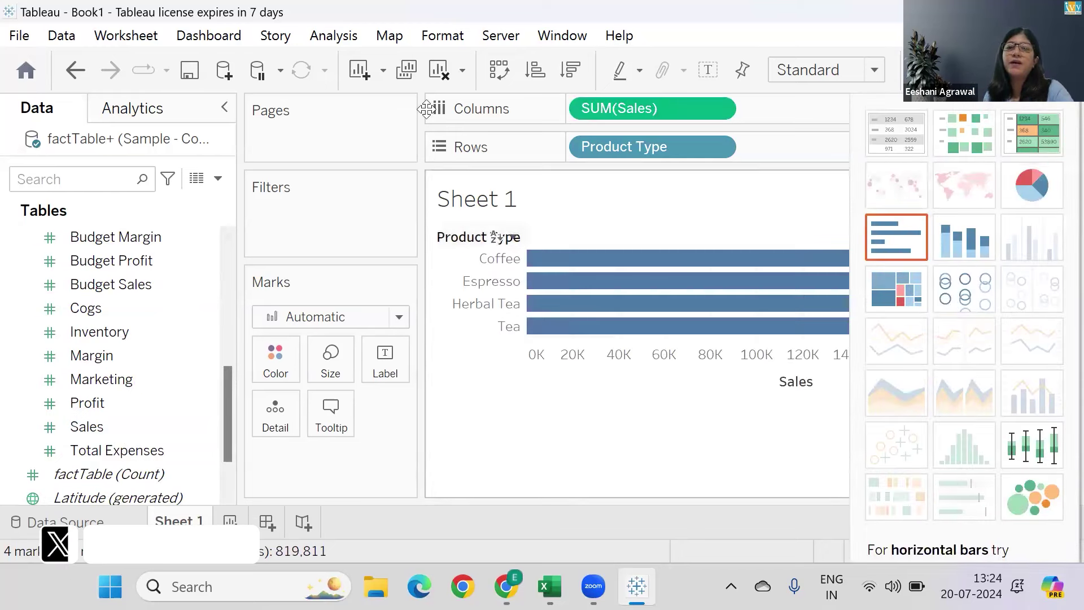
{"action": "key", "text": "ctrl+w"}
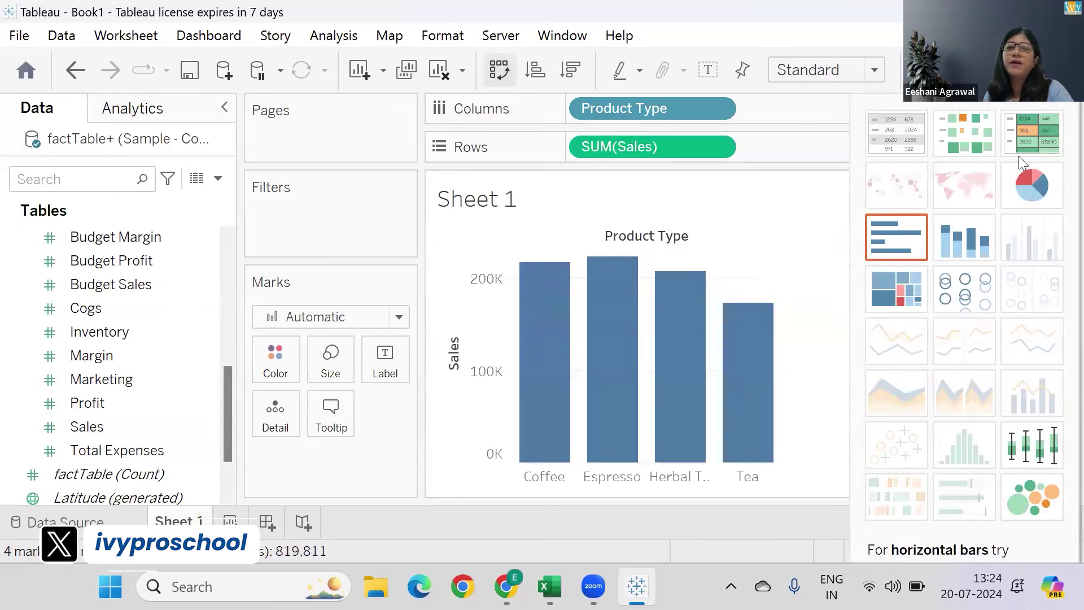
{"action": "left_click", "coordinate": [1050, 69]}
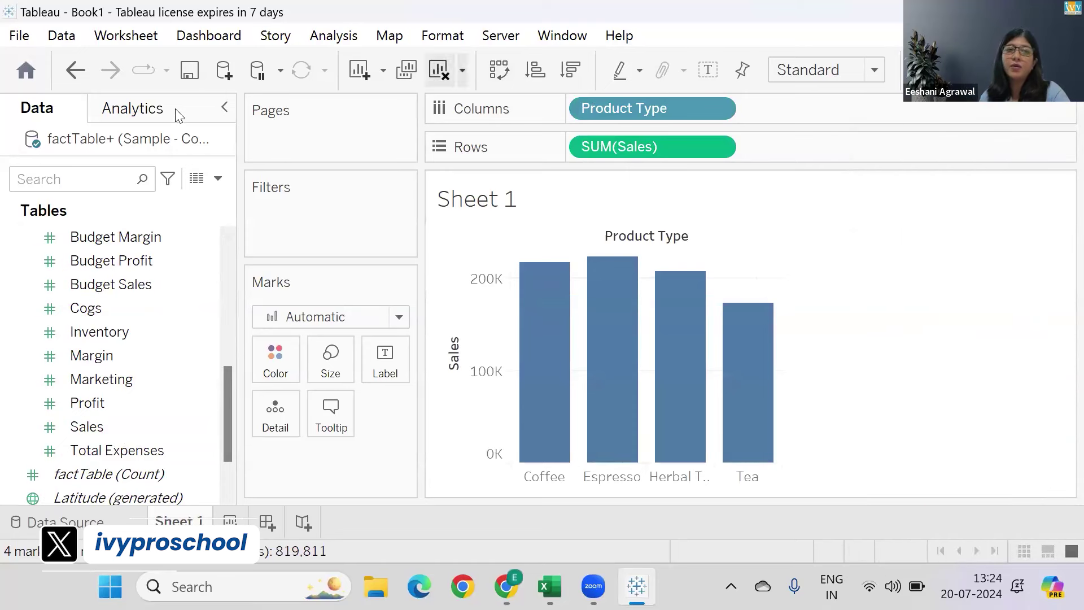
Step: Drop an Average Line on the Table target, marking the 204,953 average across all bars
{"action": "left_click", "coordinate": [171, 111]}
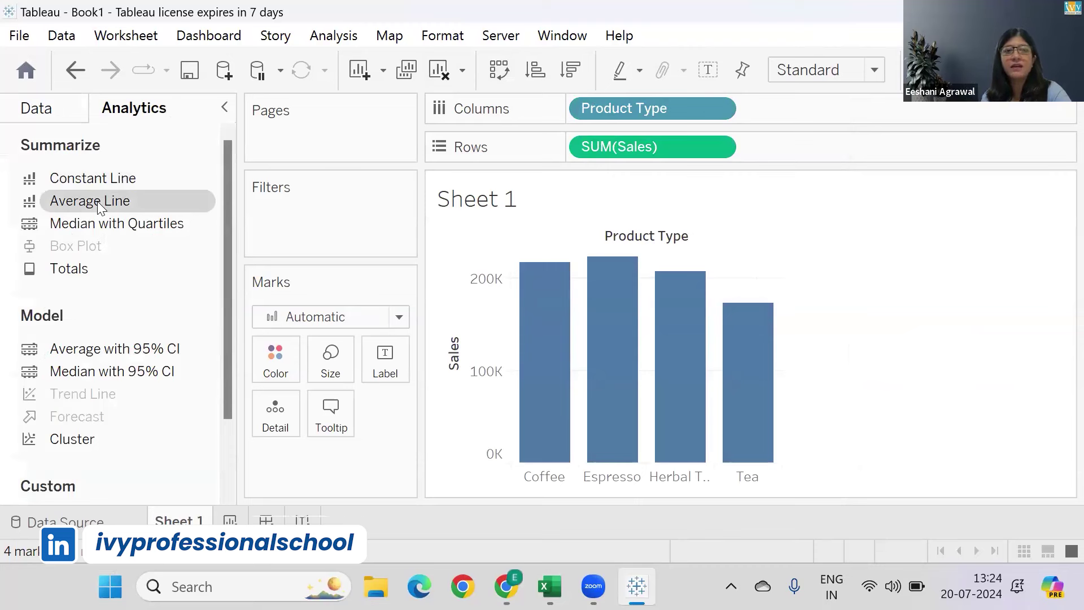
{"action": "left_click_drag", "start_coordinate": [98, 201], "coordinate": [649, 269]}
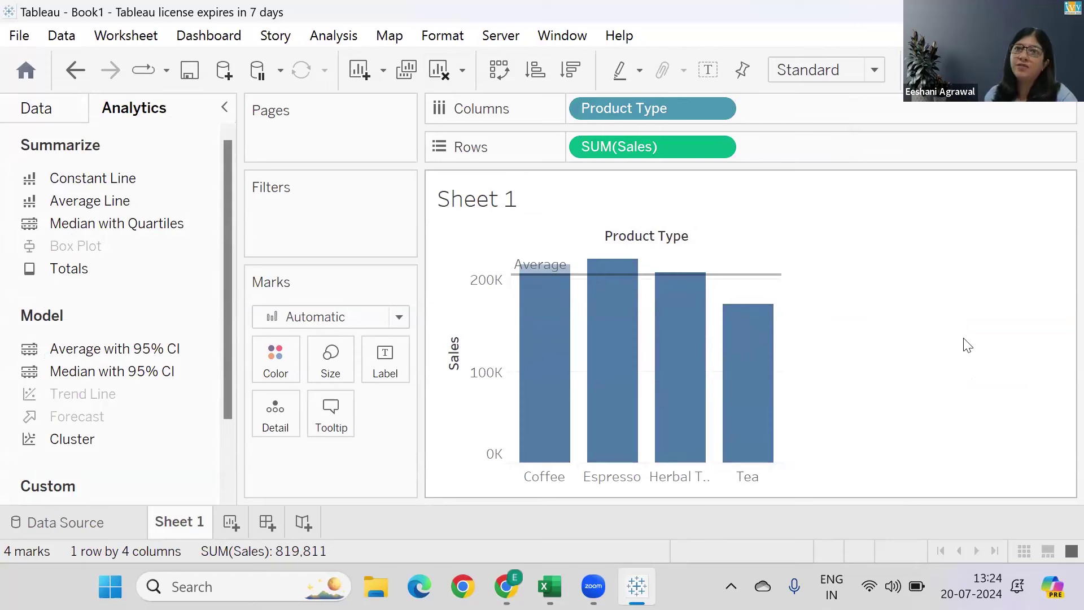
Step: Restyle the table-wide average line as a thin, pale red dotted line
{"action": "right_click", "coordinate": [759, 276]}
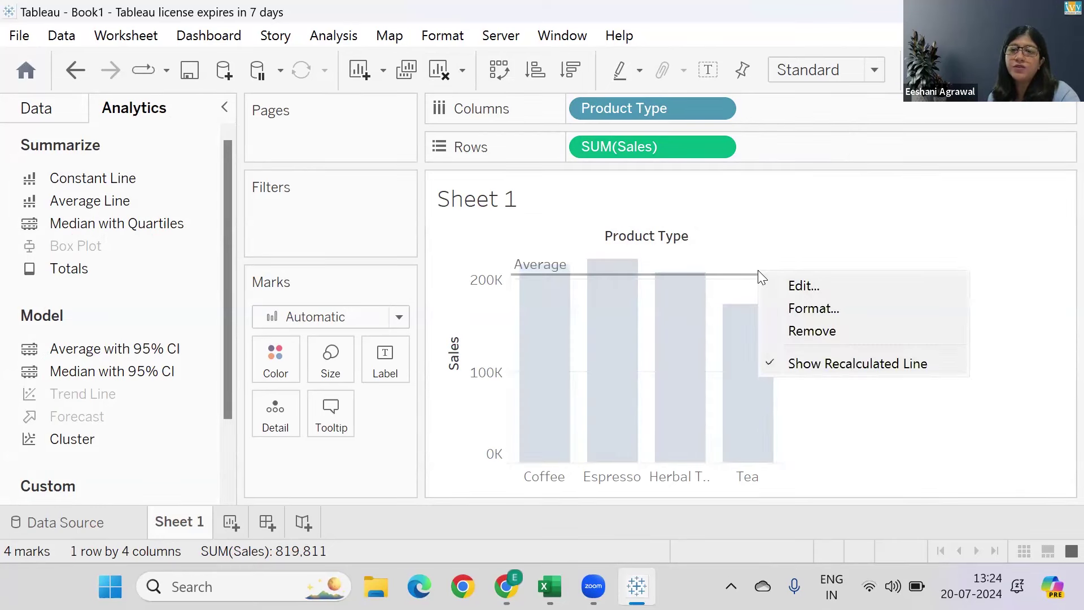
{"action": "left_click", "coordinate": [773, 307]}
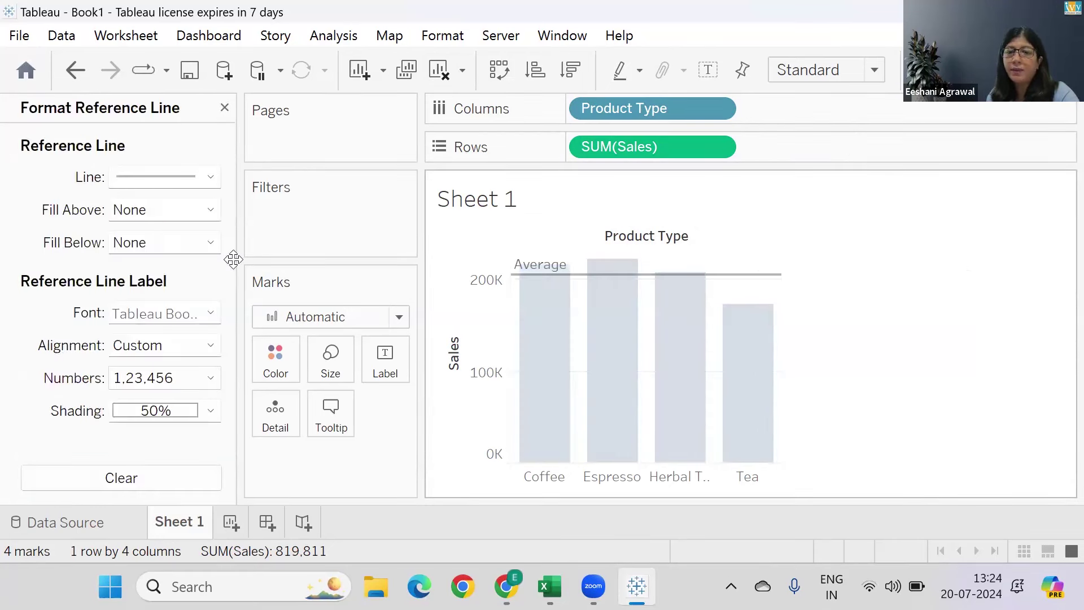
{"action": "left_click", "coordinate": [210, 181]}
{"action": "left_click", "coordinate": [200, 283]}
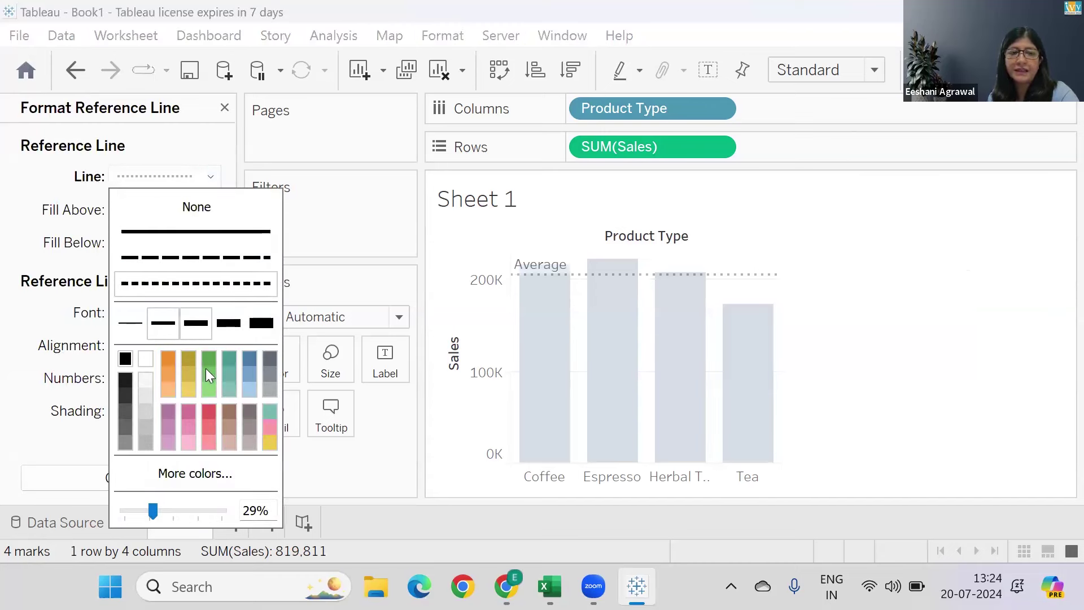
{"action": "left_click", "coordinate": [209, 411]}
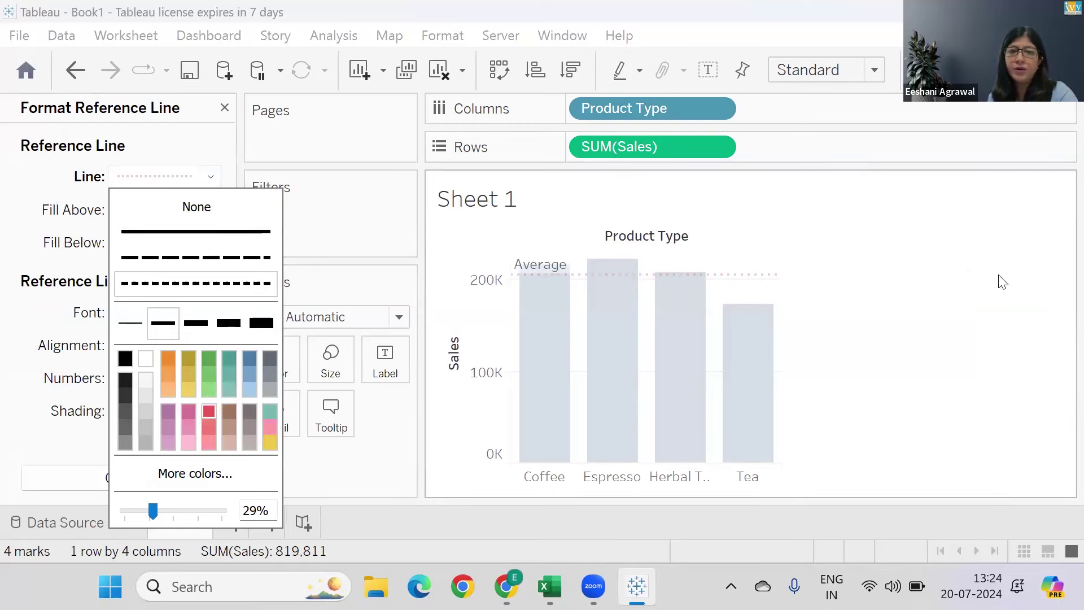
{"action": "left_click", "coordinate": [1001, 287]}
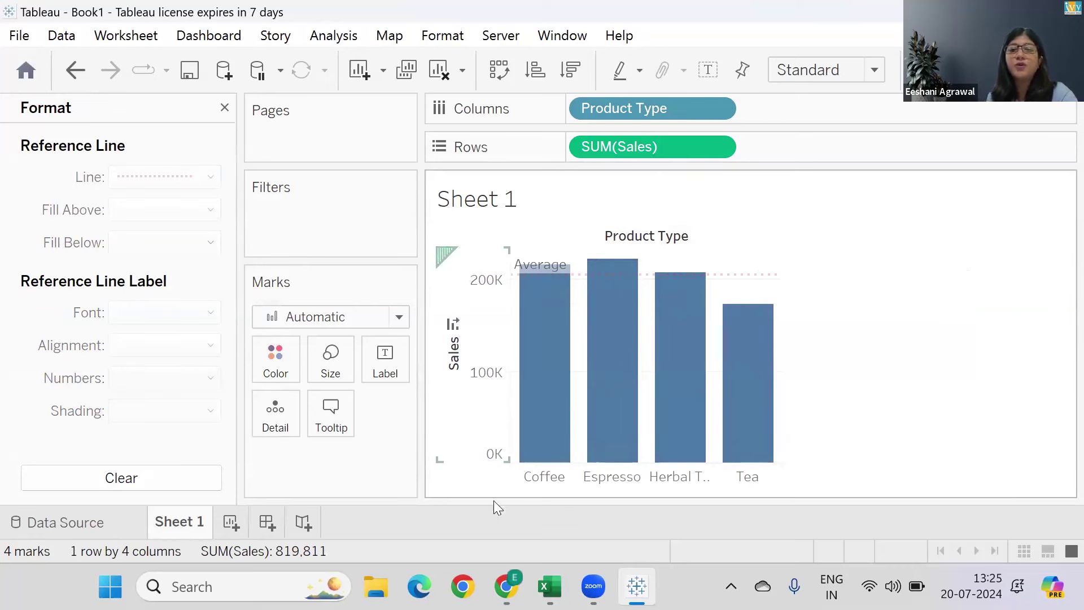
Step: Add Product to Columns after Product Type for 13 bars, and remove the average line
{"action": "left_click", "coordinate": [225, 108]}
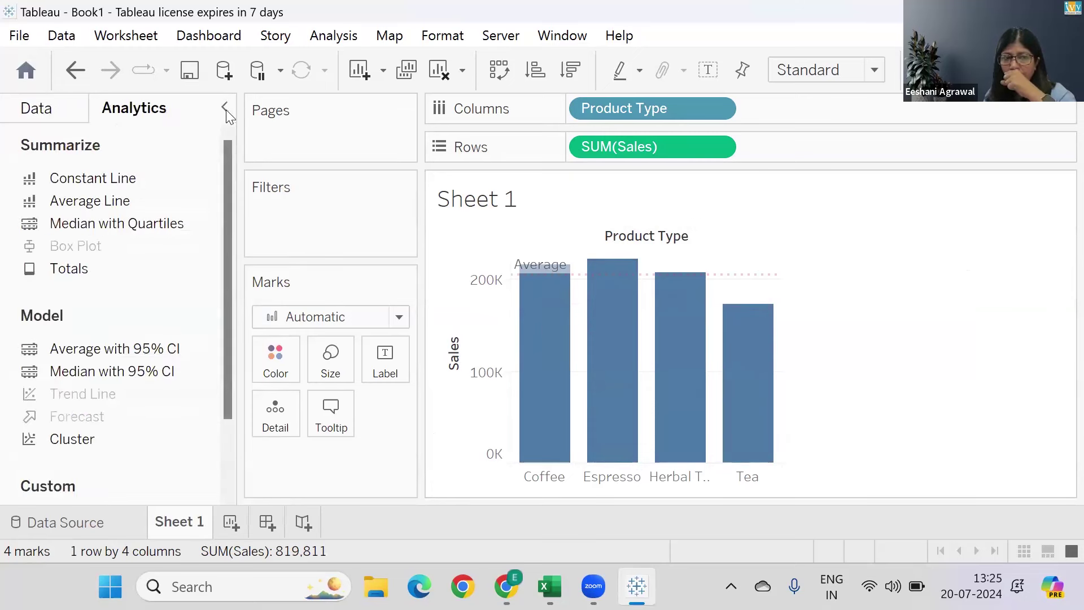
{"action": "left_click", "coordinate": [67, 117]}
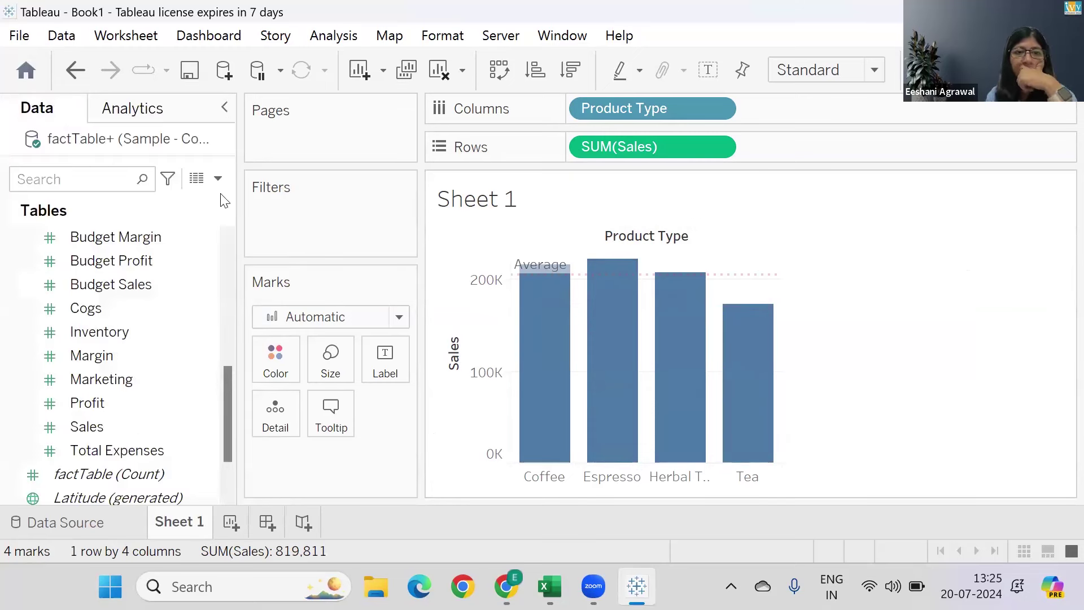
{"action": "left_click", "coordinate": [229, 242]}
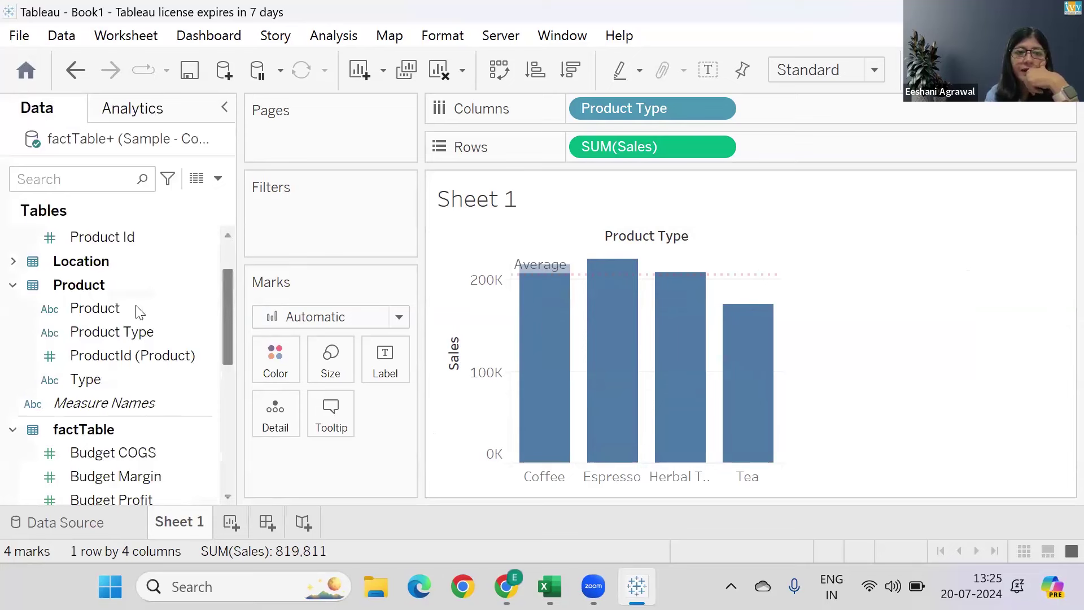
{"action": "left_click", "coordinate": [108, 311]}
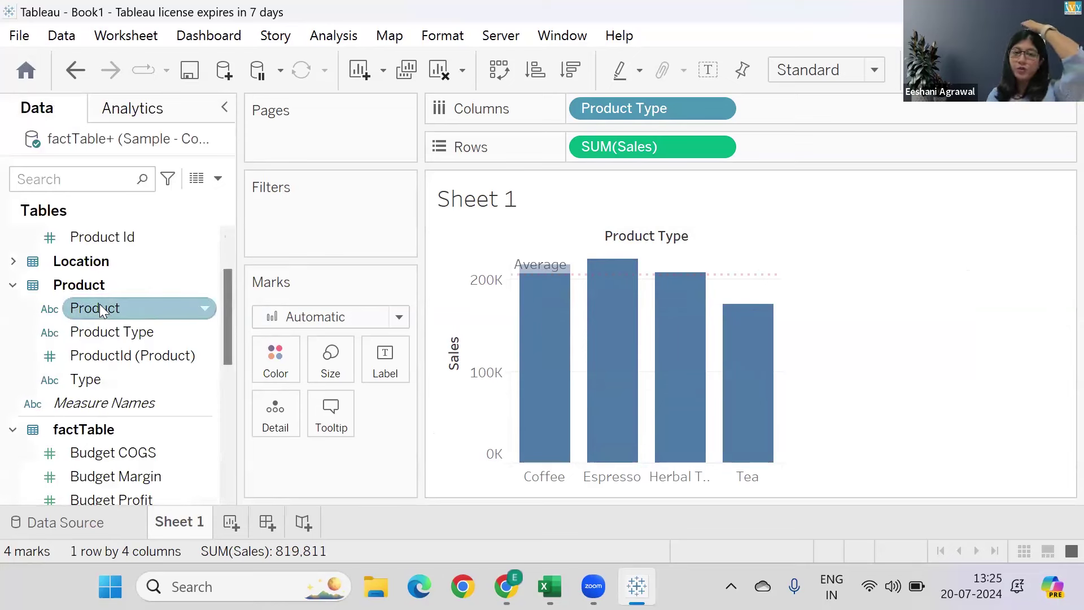
{"action": "double_click", "coordinate": [99, 305]}
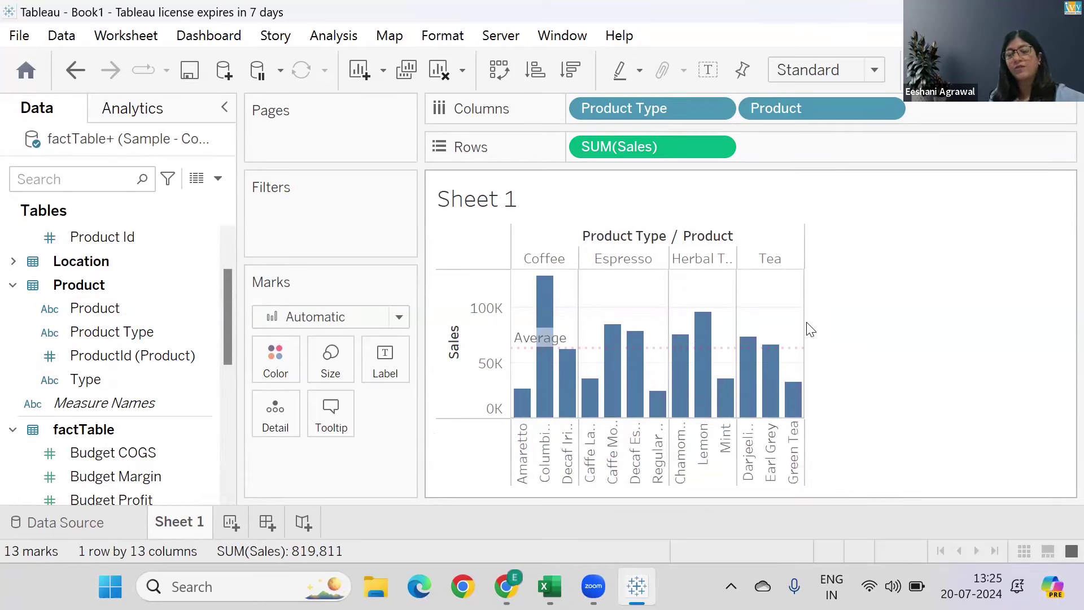
{"action": "mouse_move", "coordinate": [800, 337]}
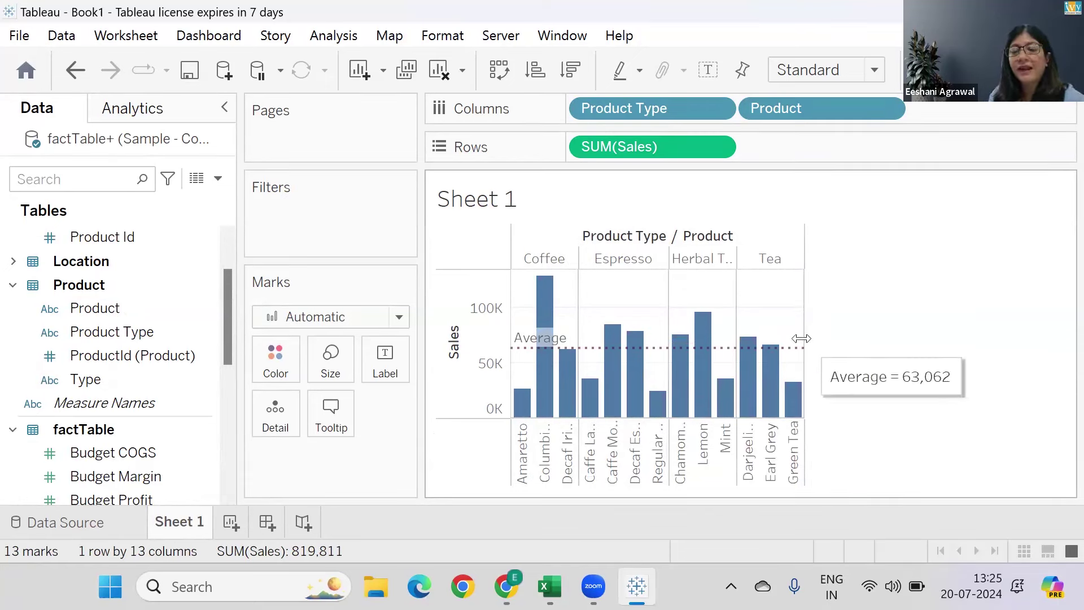
{"action": "key", "text": "ctrl+z"}
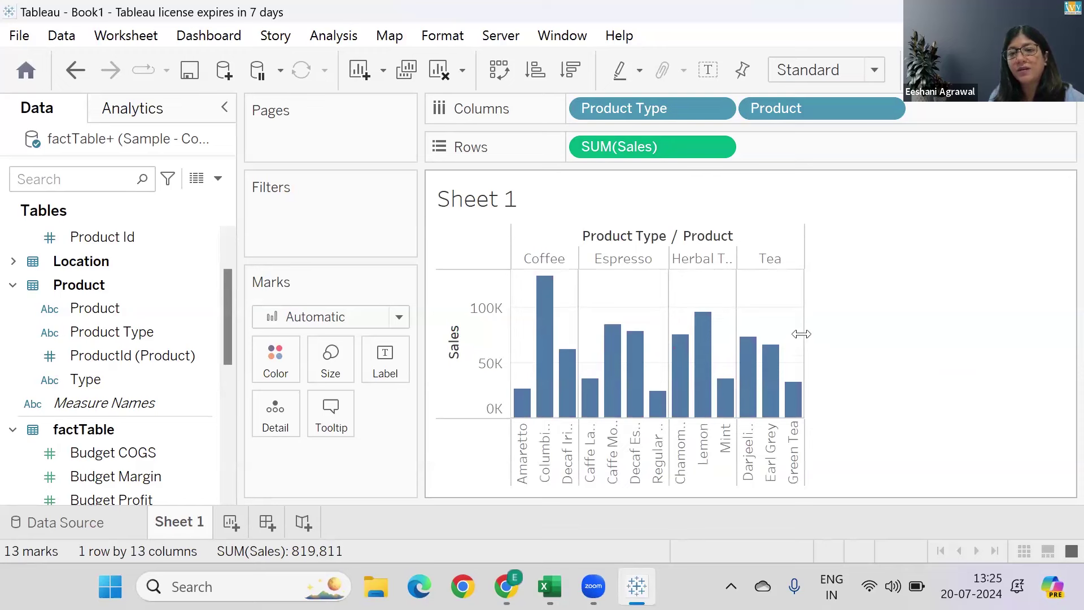
Step: Widen the 13-bar chart so product labels lie flat, then show the Analytics pane
{"action": "left_click_drag", "start_coordinate": [802, 334], "coordinate": [967, 333]}
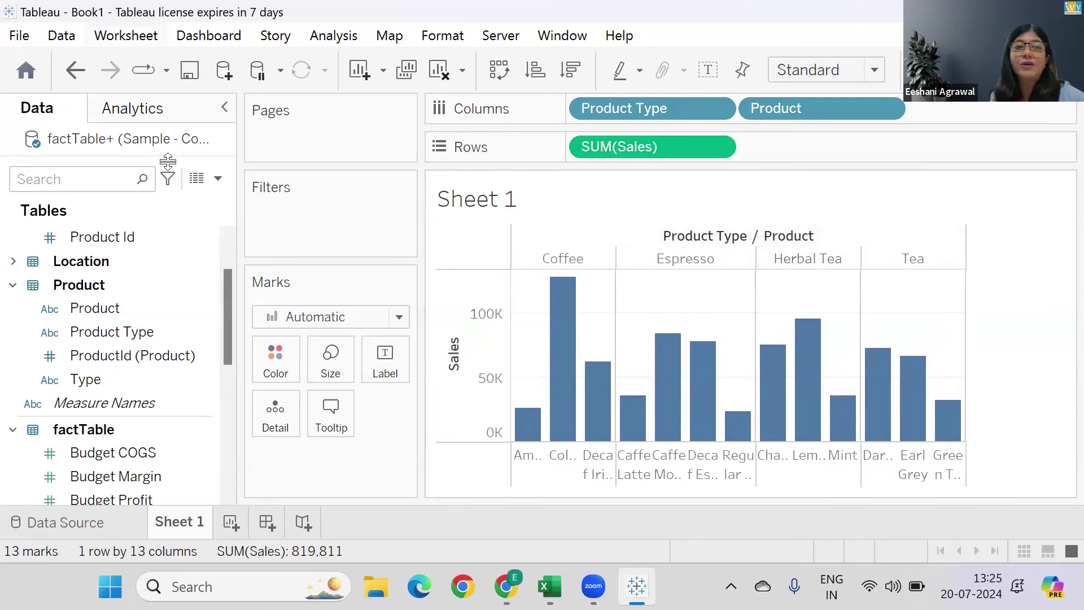
{"action": "left_click", "coordinate": [135, 108]}
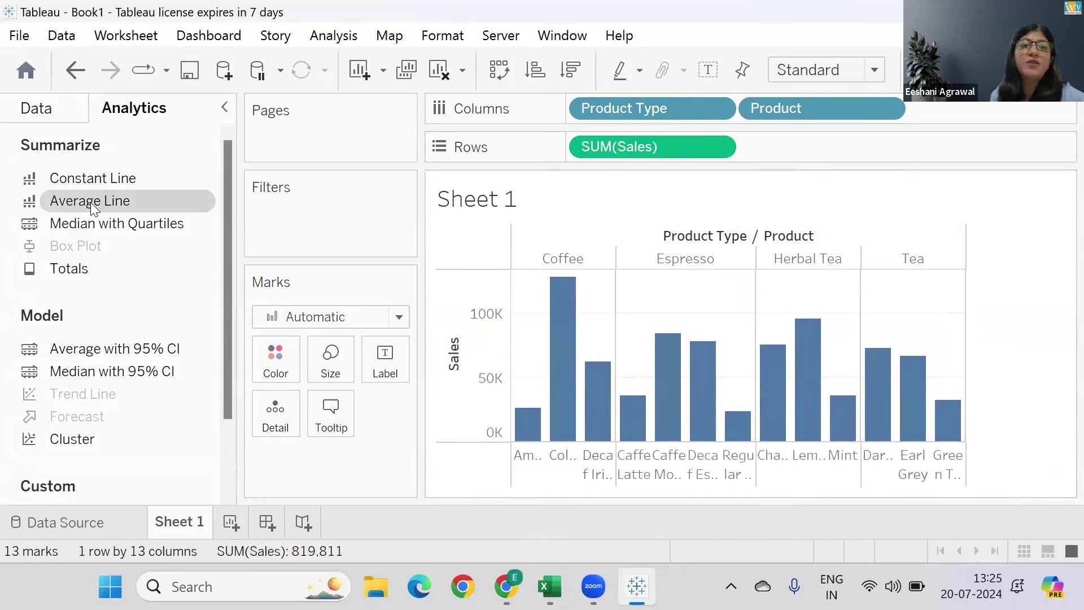
Step: Drop an Average Line on the Table target, showing Average = 63,062 across all 13 bars
{"action": "left_click_drag", "start_coordinate": [91, 202], "coordinate": [631, 265]}
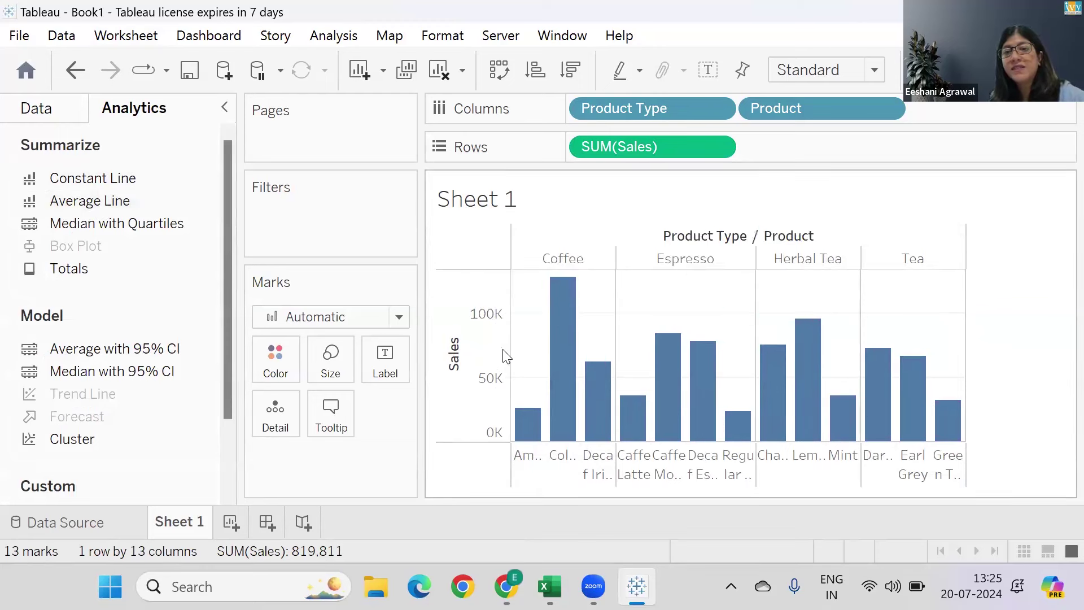
{"action": "mouse_move", "coordinate": [514, 373]}
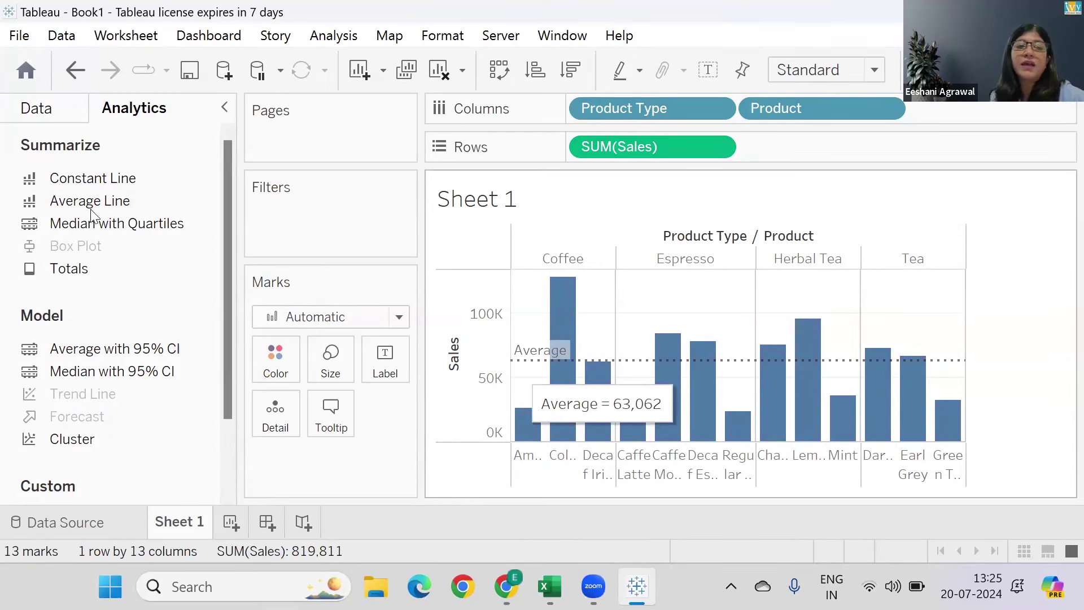
Step: Add a per-pane Average Line for each Product Type and widen the chart for full product names
{"action": "left_click_drag", "start_coordinate": [87, 201], "coordinate": [726, 280]}
{"action": "mouse_move", "coordinate": [711, 381]}
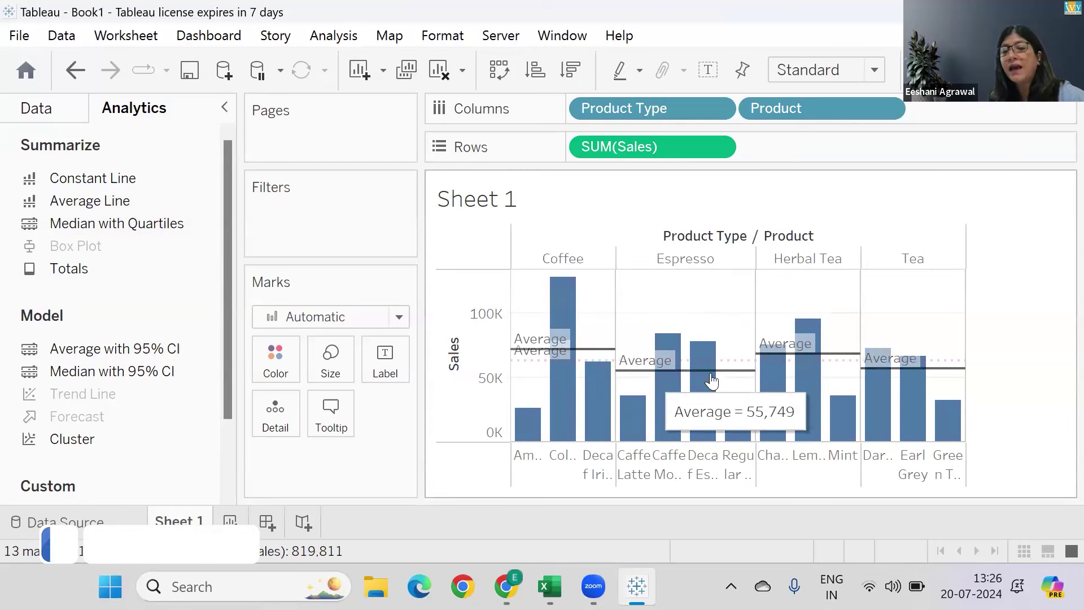
{"action": "mouse_move", "coordinate": [947, 380]}
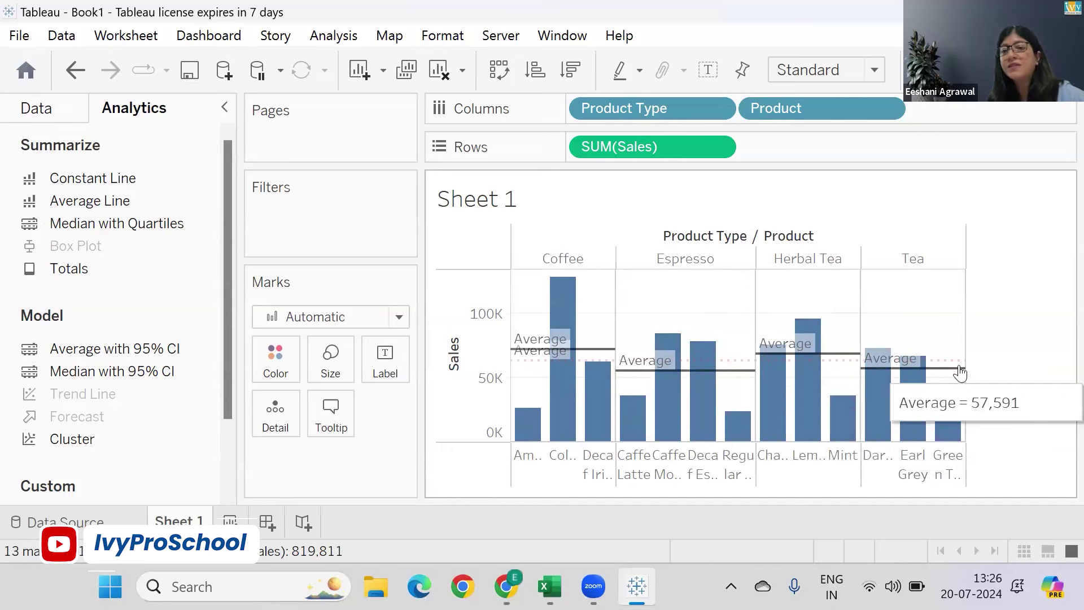
{"action": "mouse_move", "coordinate": [759, 401]}
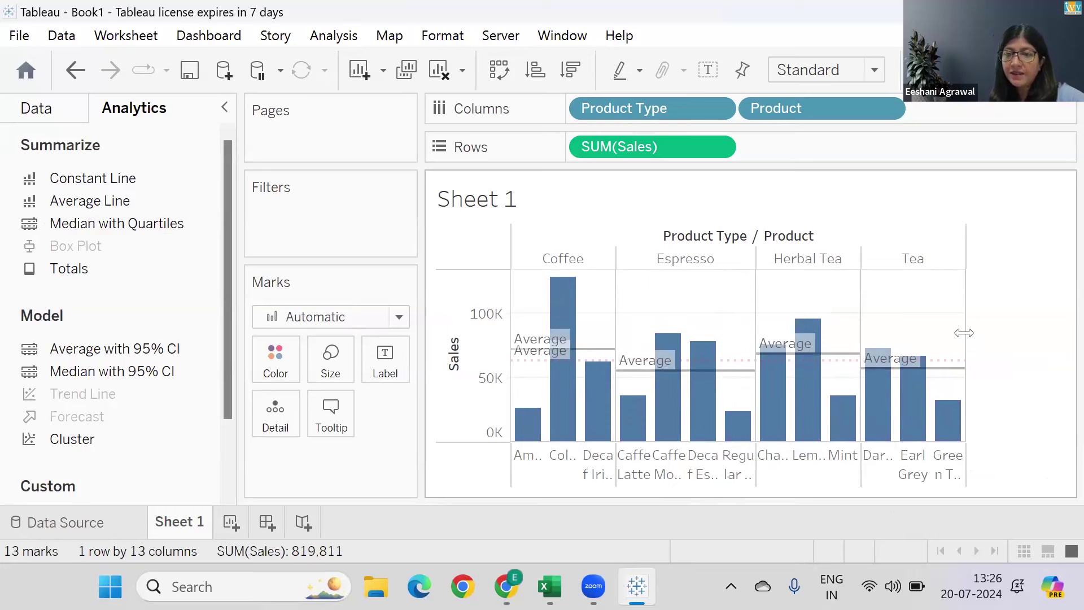
{"action": "left_click_drag", "start_coordinate": [964, 333], "coordinate": [1062, 338]}
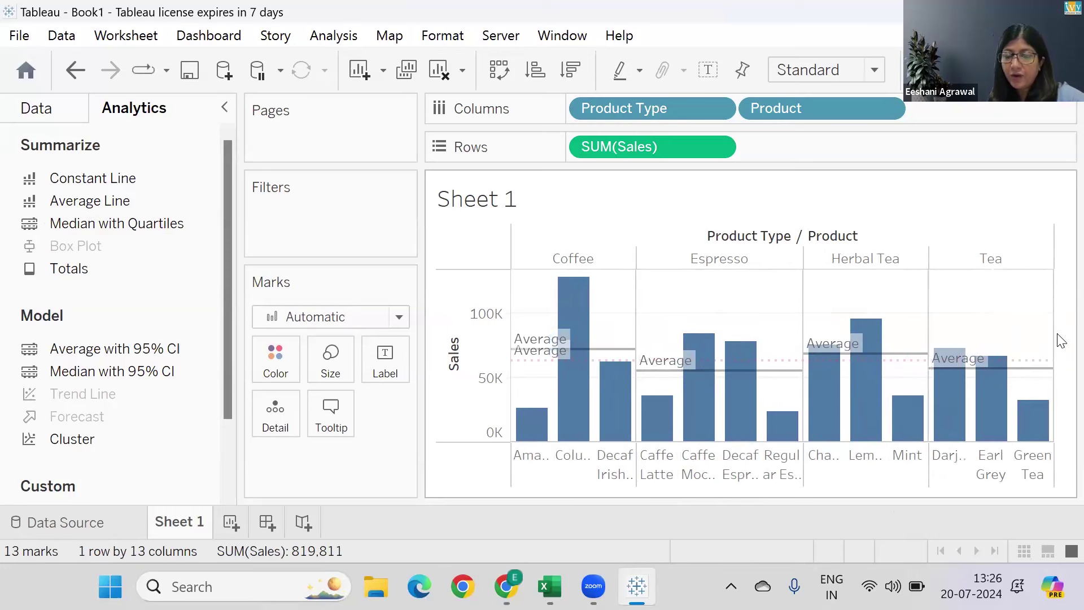